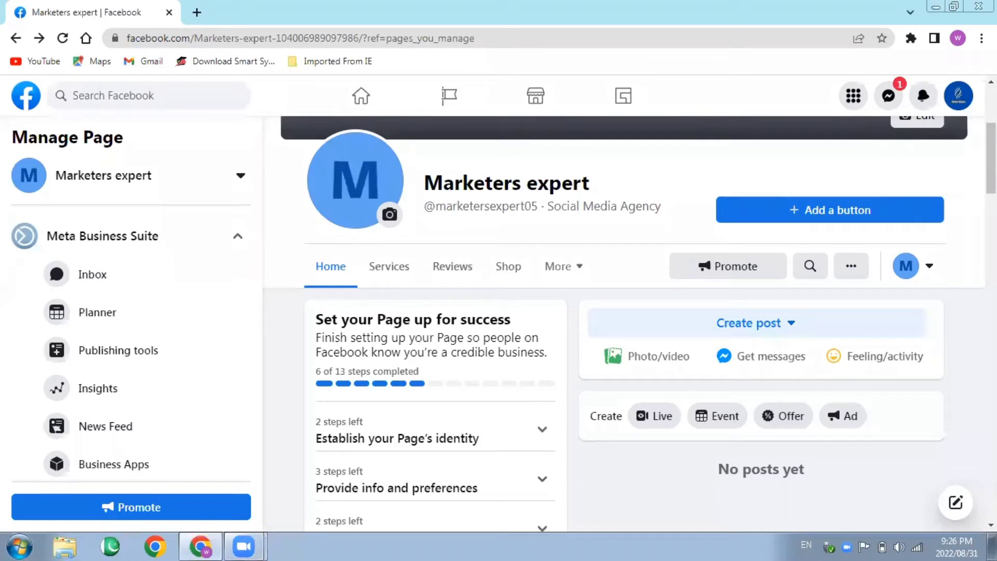
Step: Upload the image file "2" as the Page's cover photo and save the change
{"action": "scroll", "coordinate": [630, 322], "scroll_direction": "up", "scroll_amount": 3}
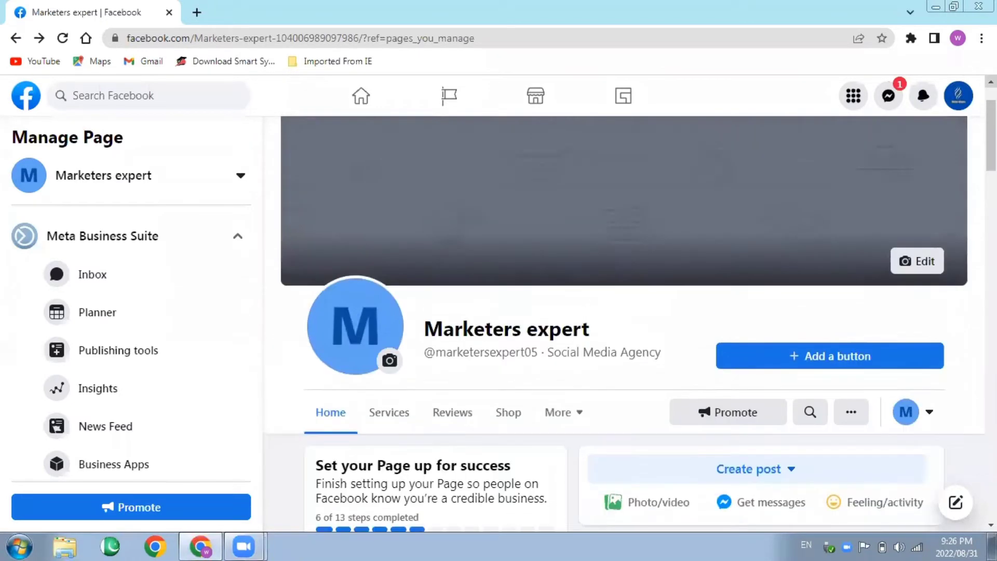
{"action": "scroll", "coordinate": [629, 322], "scroll_direction": "up", "scroll_amount": 2}
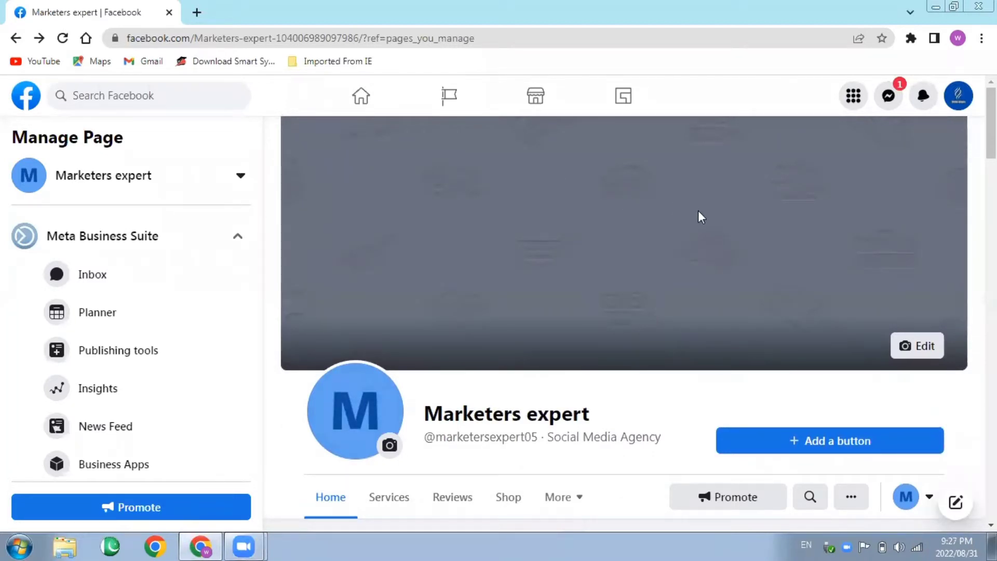
{"action": "left_click", "coordinate": [927, 353]}
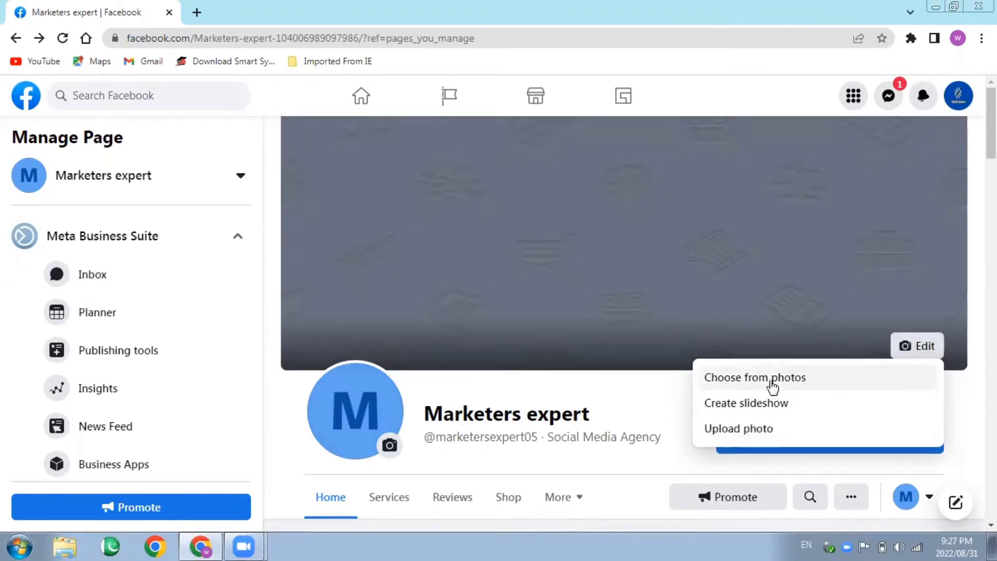
{"action": "left_click", "coordinate": [754, 429]}
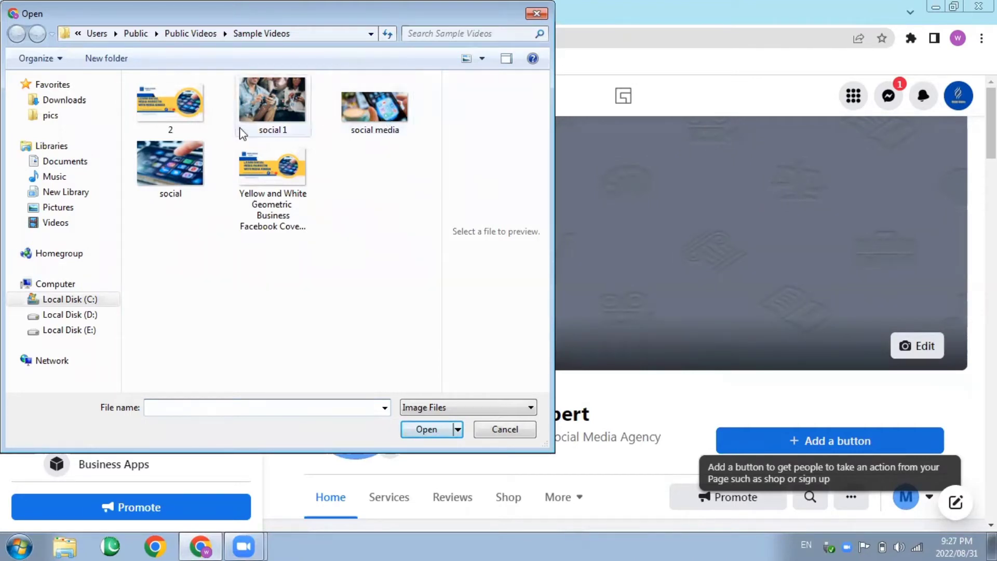
{"action": "left_click", "coordinate": [174, 108]}
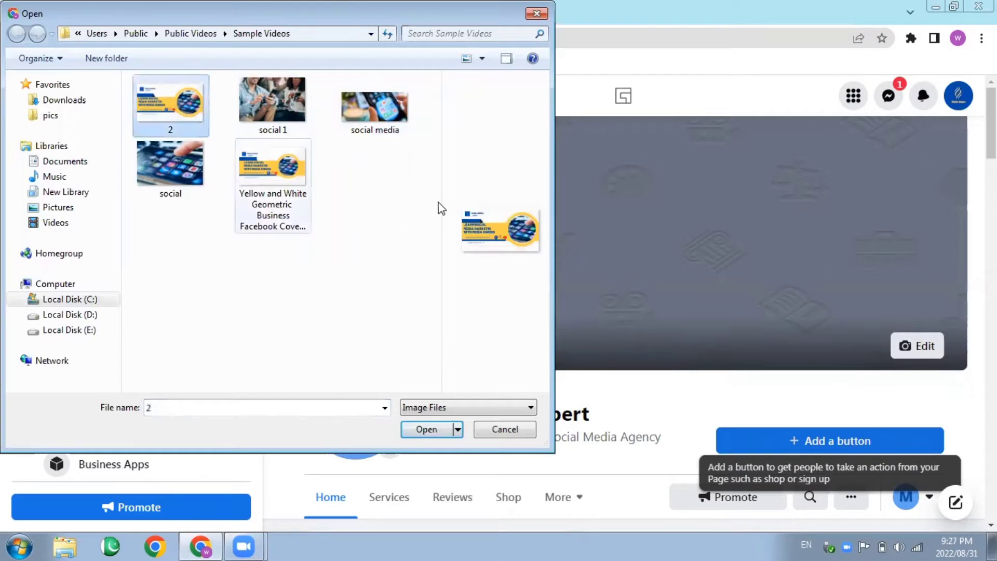
{"action": "left_click", "coordinate": [423, 429]}
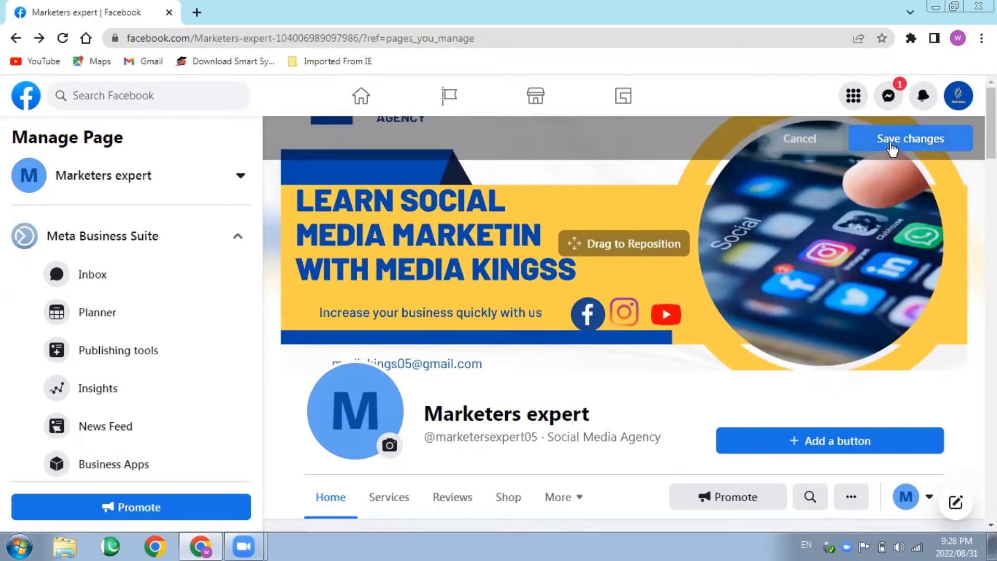
{"action": "left_click", "coordinate": [891, 148]}
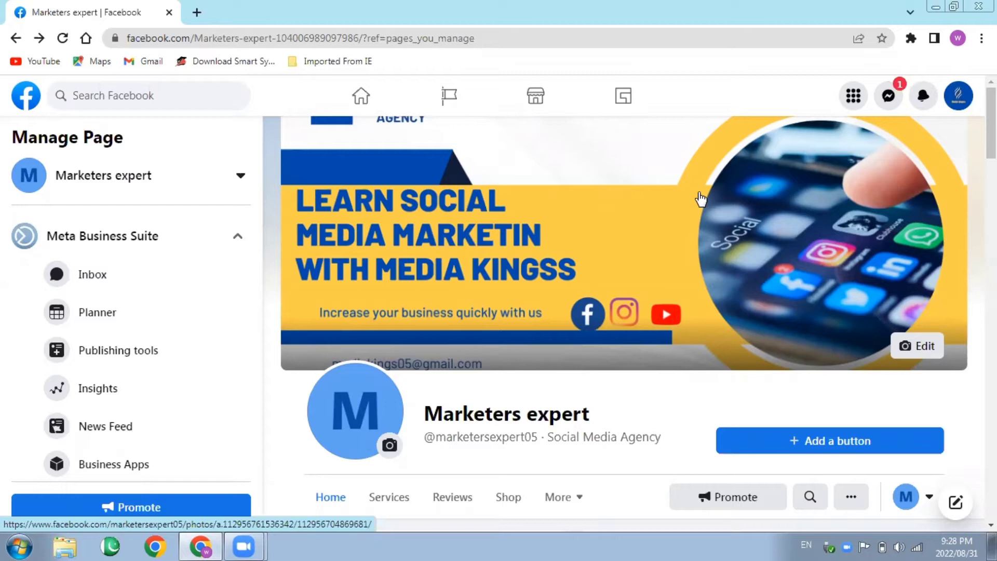
{"action": "left_click", "coordinate": [918, 349]}
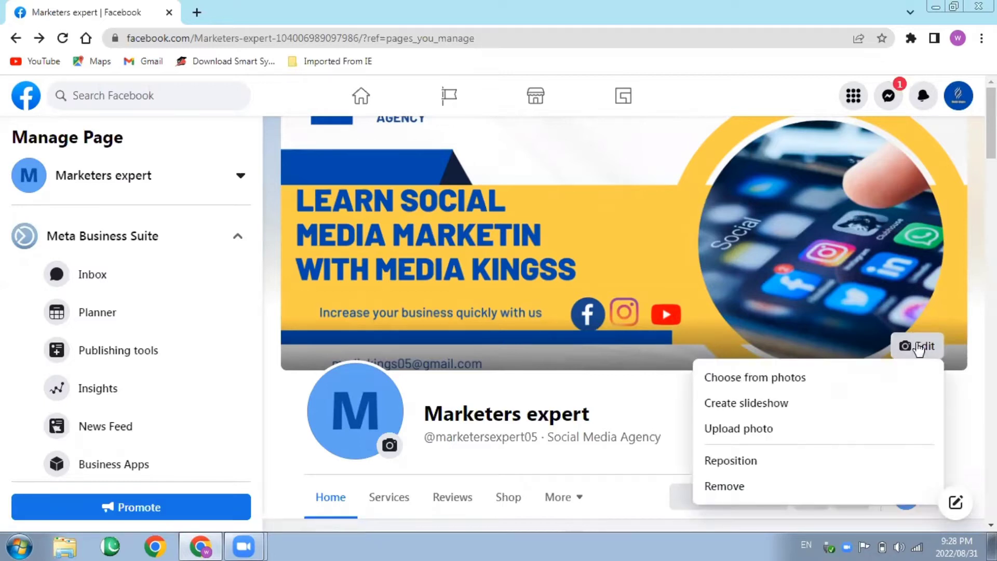
{"action": "left_click", "coordinate": [768, 434]}
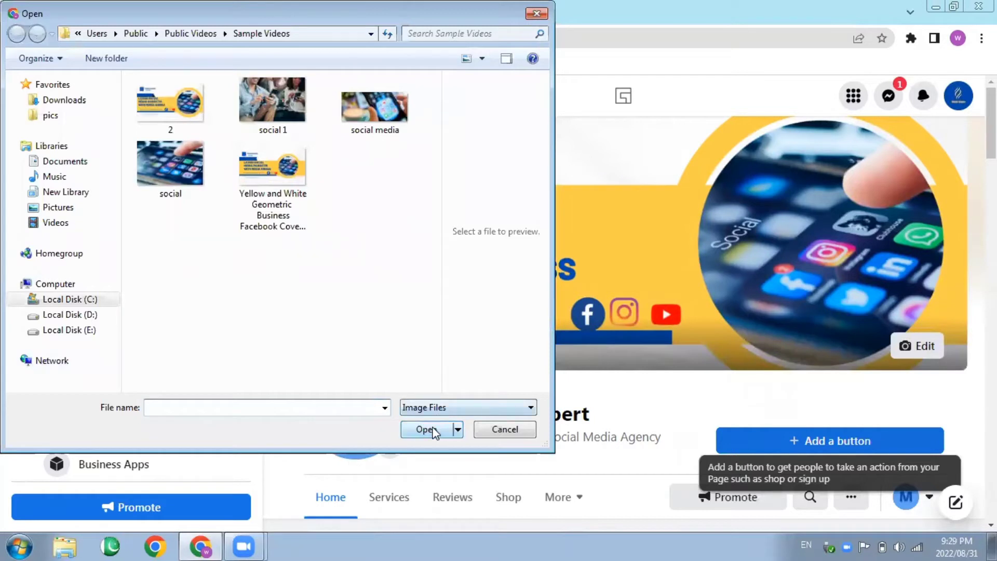
{"action": "left_click", "coordinate": [499, 428]}
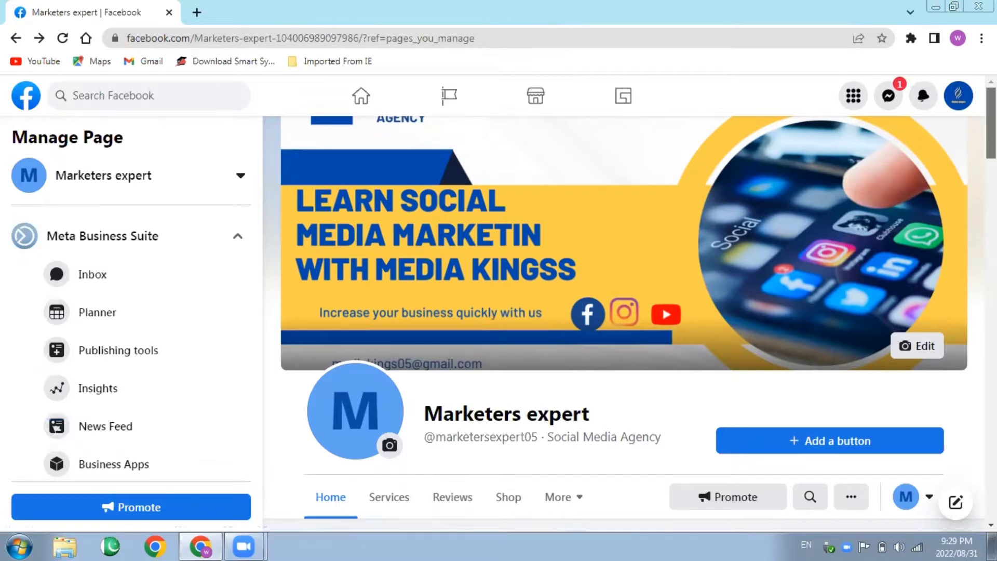
Step: Upload the image file "social" as the Page's new profile picture
{"action": "scroll", "coordinate": [921, 225], "scroll_direction": "down", "scroll_amount": 2}
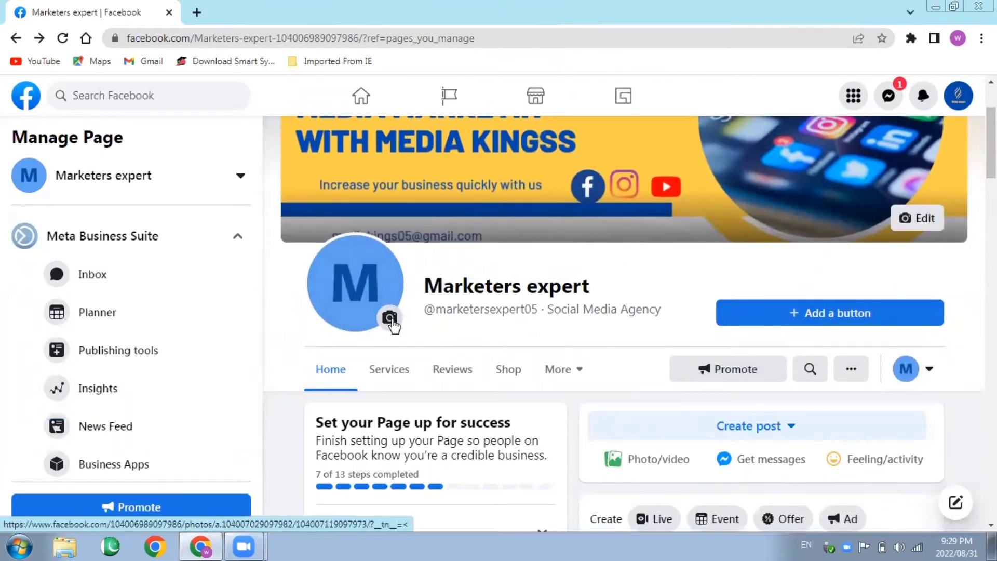
{"action": "left_click", "coordinate": [389, 318]}
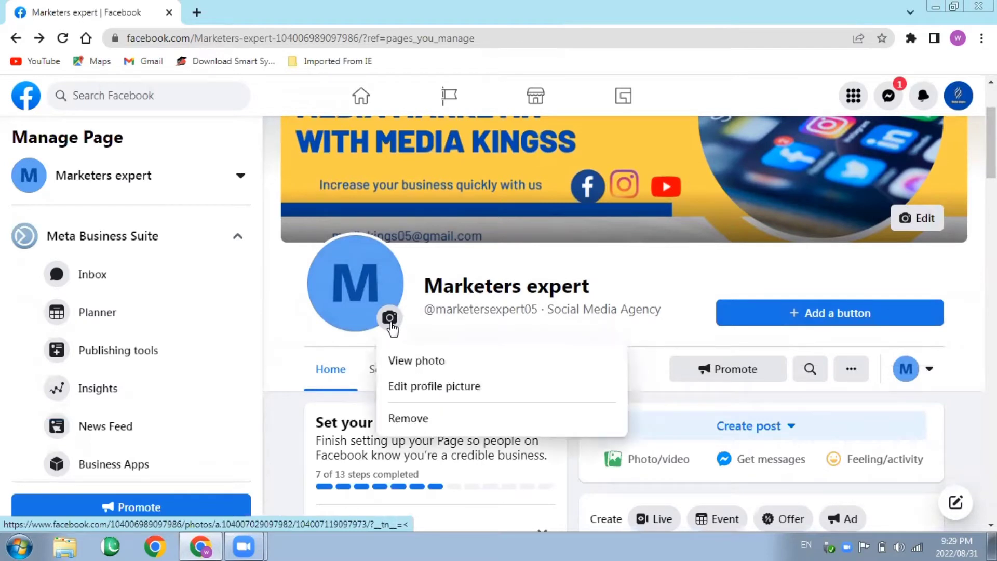
{"action": "left_click", "coordinate": [430, 393]}
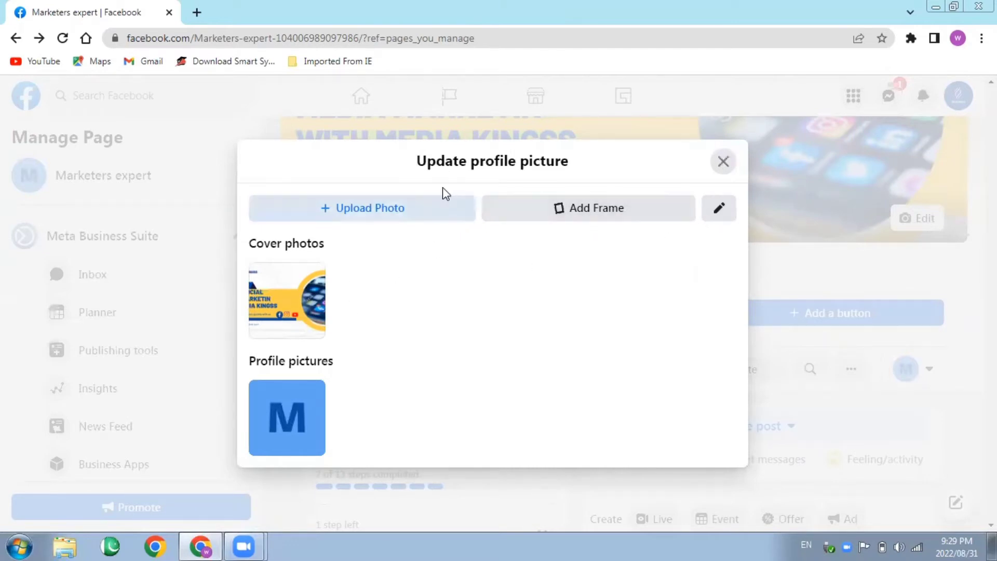
{"action": "left_click", "coordinate": [335, 218]}
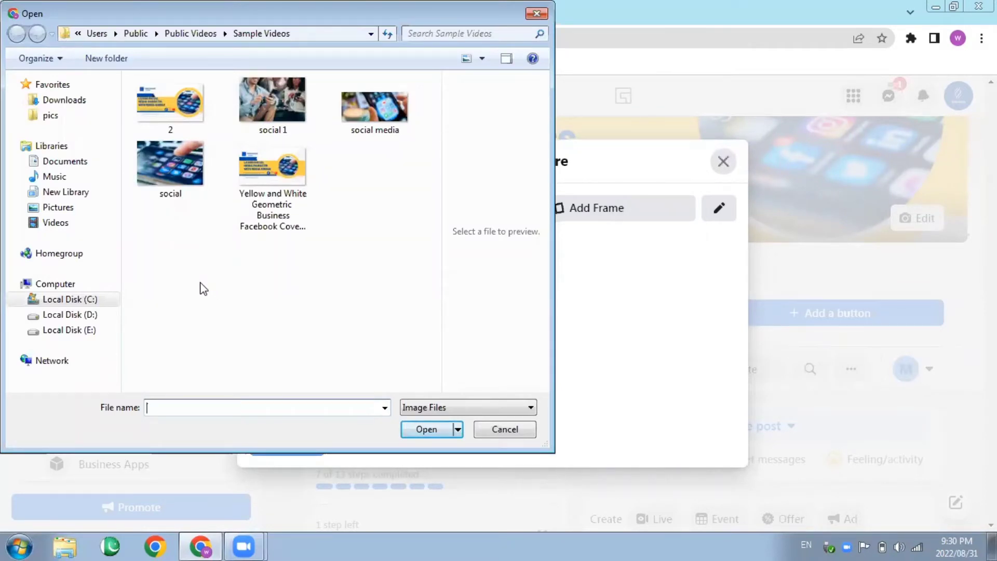
{"action": "left_click", "coordinate": [181, 171]}
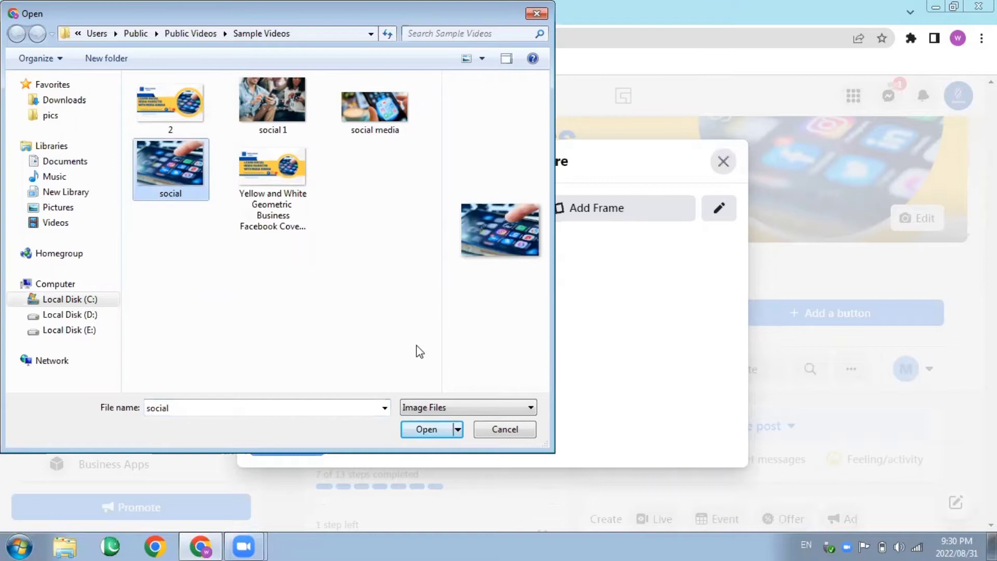
{"action": "left_click", "coordinate": [434, 429]}
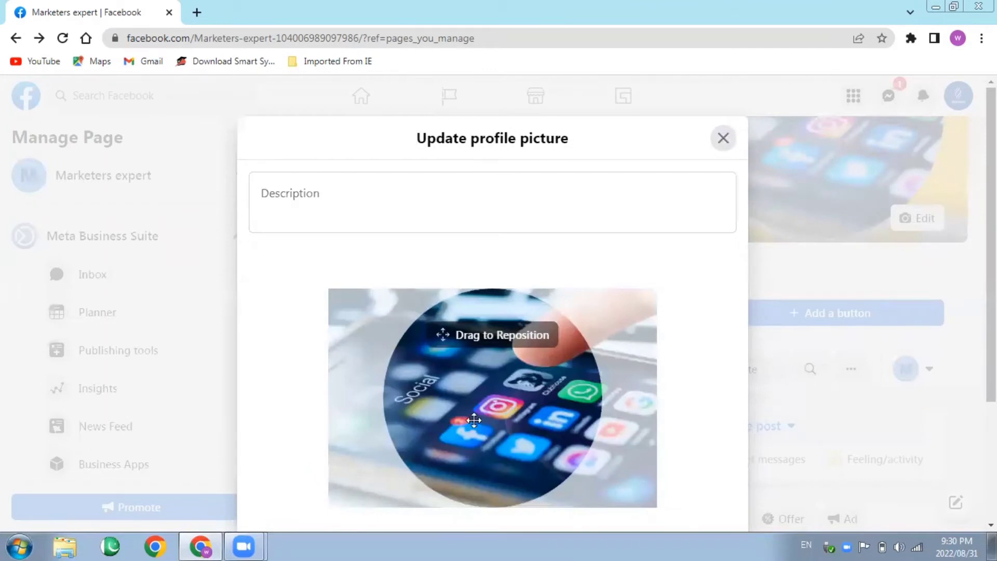
Step: Shift the photo slightly to the right within the circular crop and save the profile picture
{"action": "mouse_move", "coordinate": [475, 417]}
{"action": "left_mouse_down"}
{"action": "mouse_move", "coordinate": [450, 408]}
{"action": "mouse_move", "coordinate": [533, 408]}
{"action": "mouse_move", "coordinate": [468, 408]}
{"action": "mouse_move", "coordinate": [488, 415]}
{"action": "left_mouse_up"}
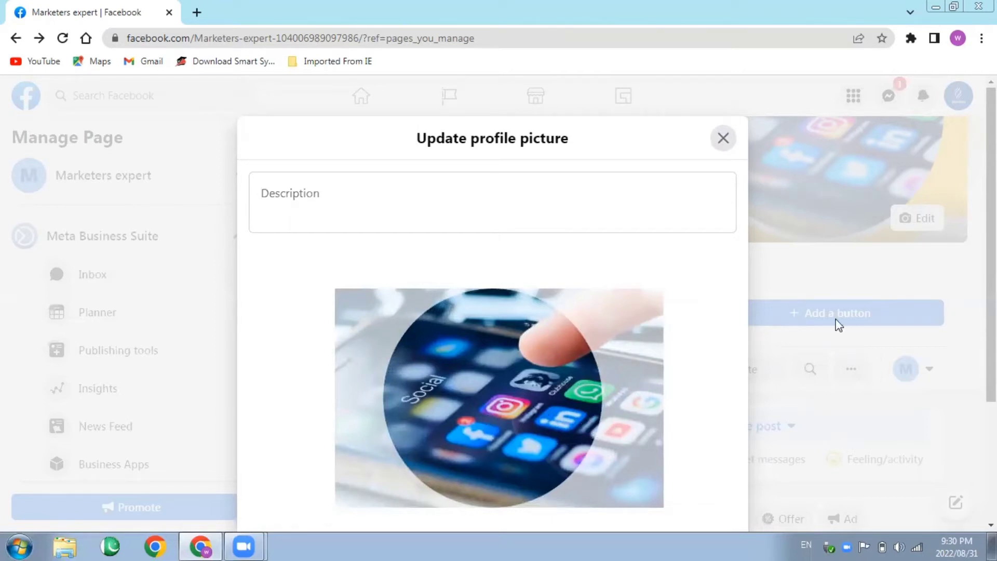
{"action": "scroll", "coordinate": [906, 457], "scroll_direction": "down", "scroll_amount": 4}
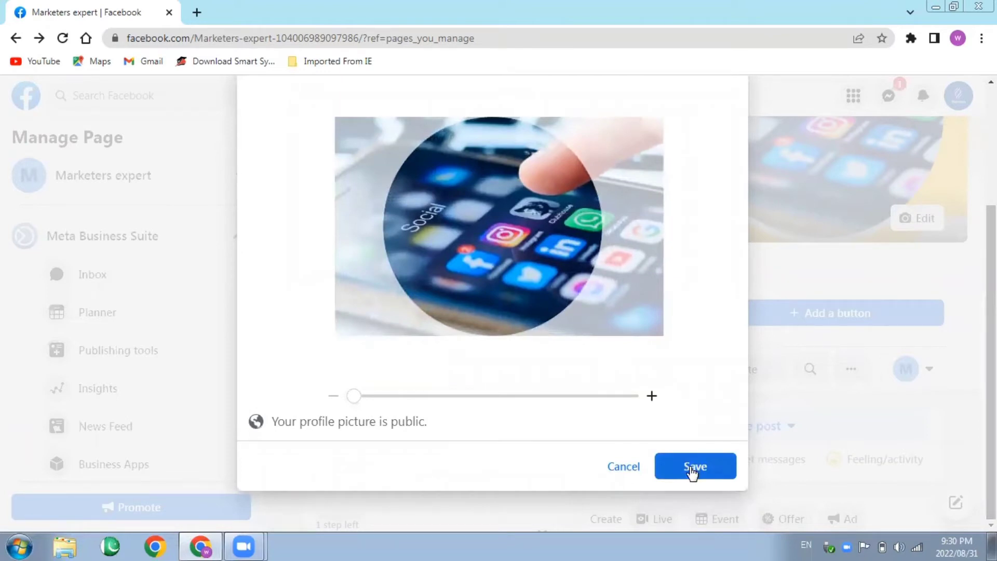
{"action": "left_click", "coordinate": [691, 468]}
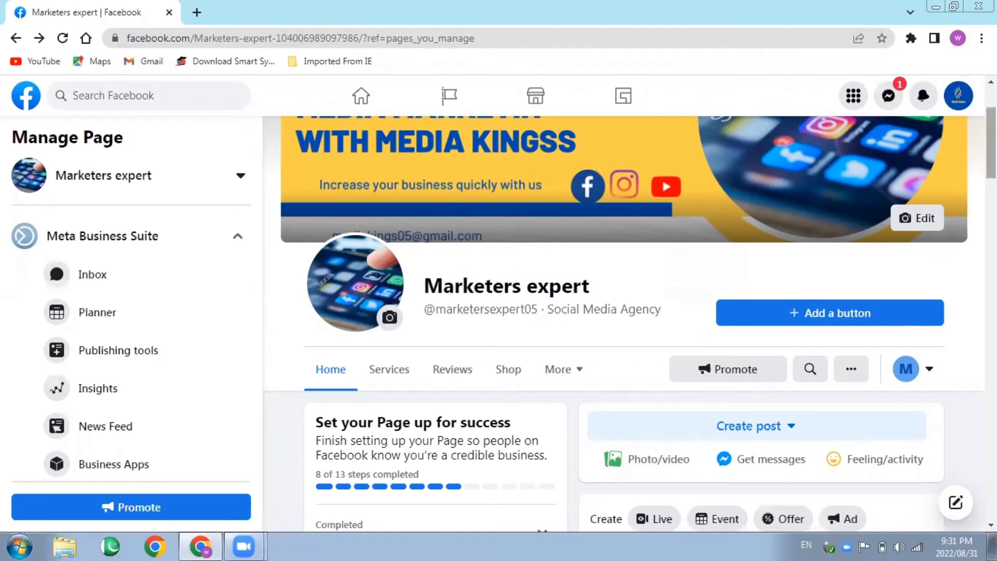
Step: Examine the Page's tab settings, its Services section and its Reviews section
{"action": "mouse_move", "coordinate": [991, 142]}
{"action": "left_mouse_down"}
{"action": "mouse_move", "coordinate": [991, 123]}
{"action": "mouse_move", "coordinate": [991, 139]}
{"action": "left_mouse_up"}
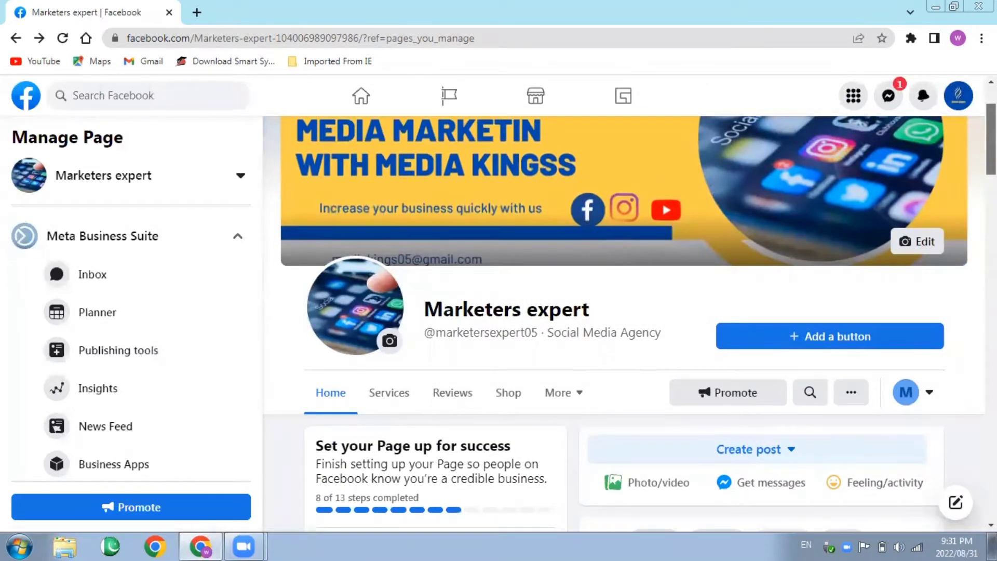
{"action": "mouse_move", "coordinate": [991, 139]}
{"action": "left_mouse_down"}
{"action": "mouse_move", "coordinate": [991, 161]}
{"action": "mouse_move", "coordinate": [990, 130]}
{"action": "mouse_move", "coordinate": [990, 152]}
{"action": "left_mouse_up"}
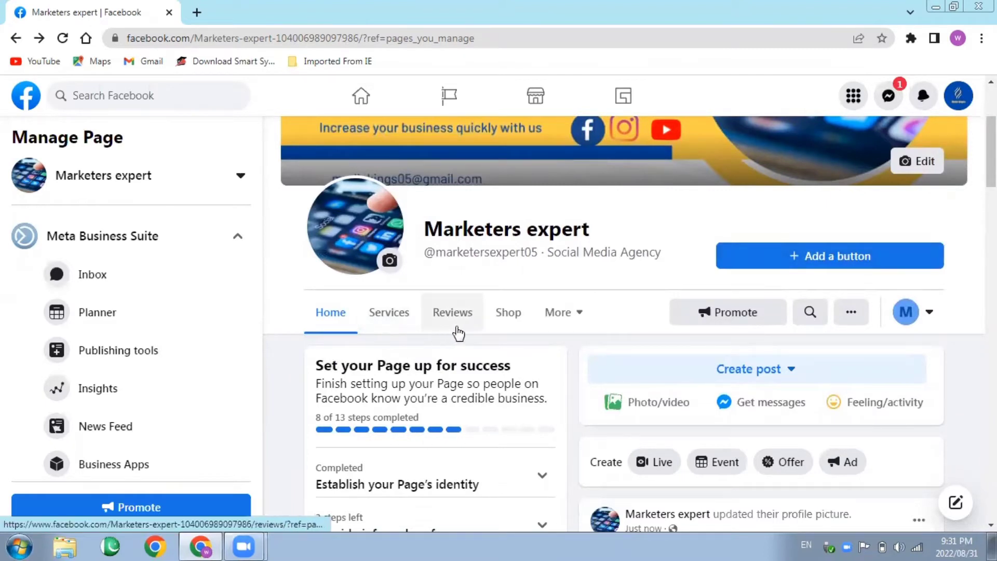
{"action": "left_click", "coordinate": [580, 320]}
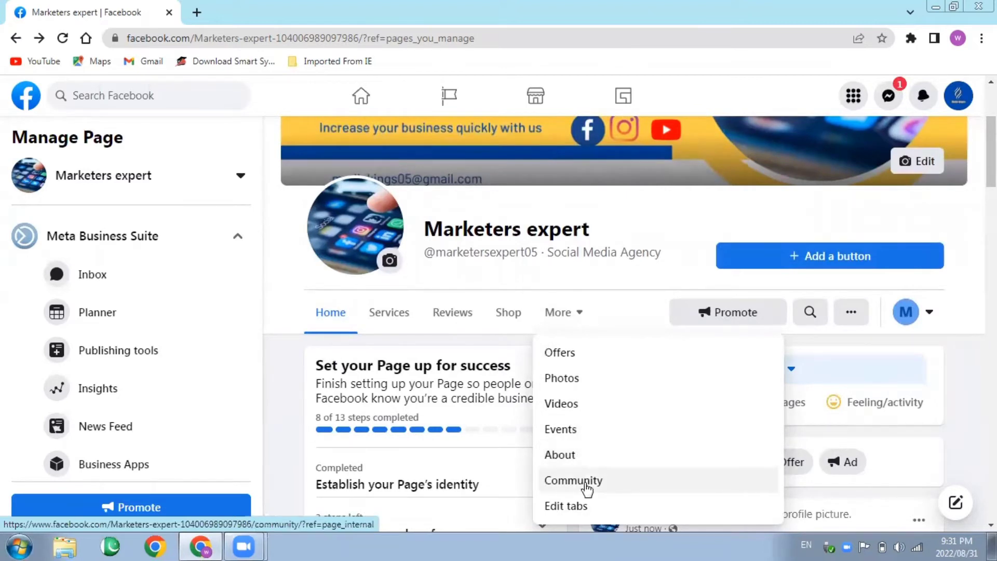
{"action": "left_click", "coordinate": [580, 514]}
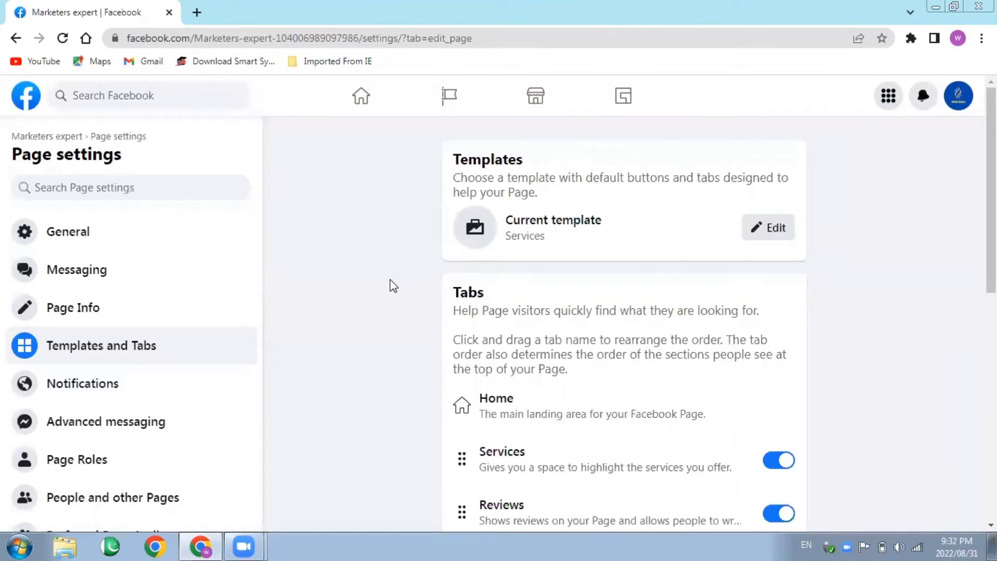
{"action": "left_click", "coordinate": [12, 43]}
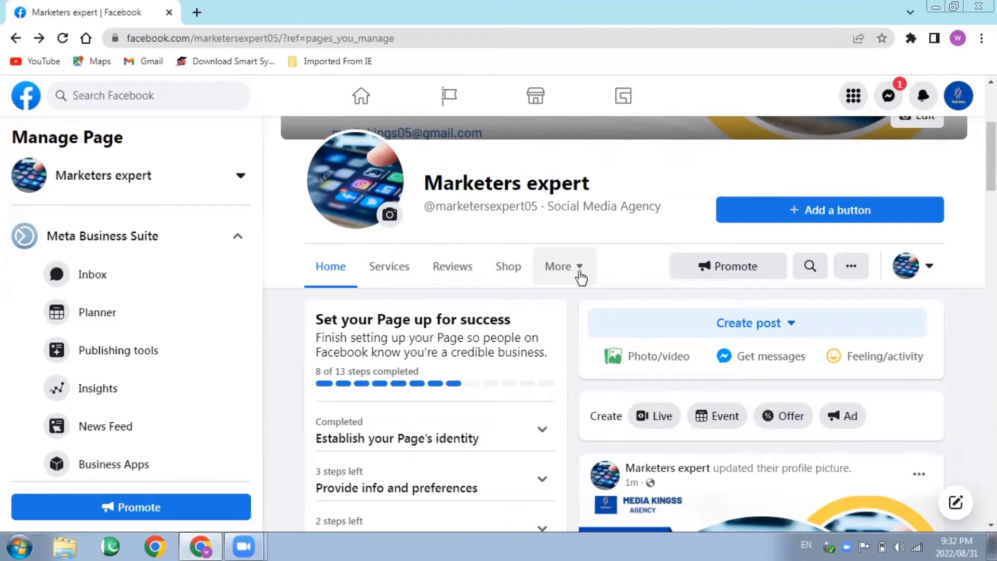
{"action": "left_click", "coordinate": [387, 276]}
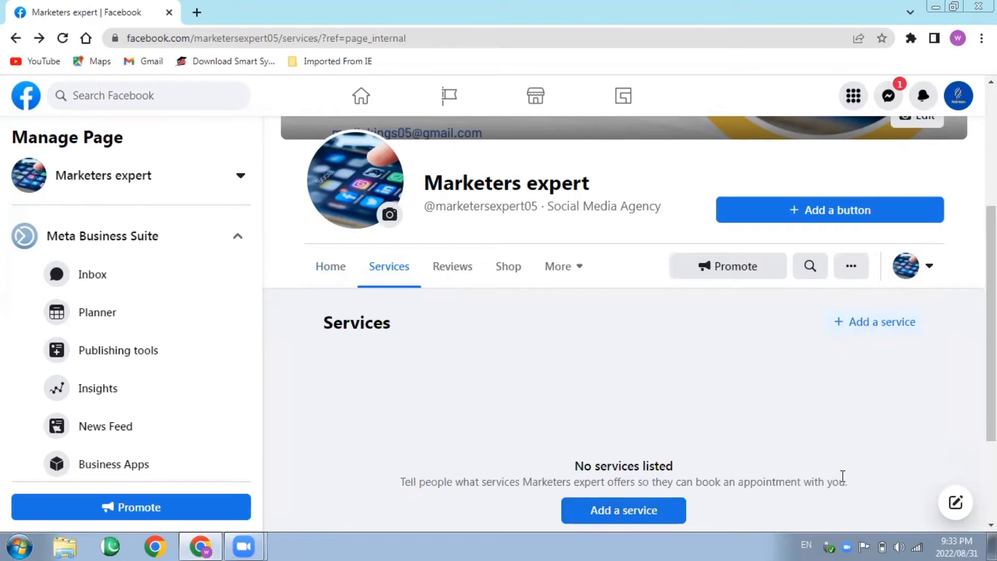
{"action": "scroll", "coordinate": [841, 474], "scroll_direction": "down", "scroll_amount": 1}
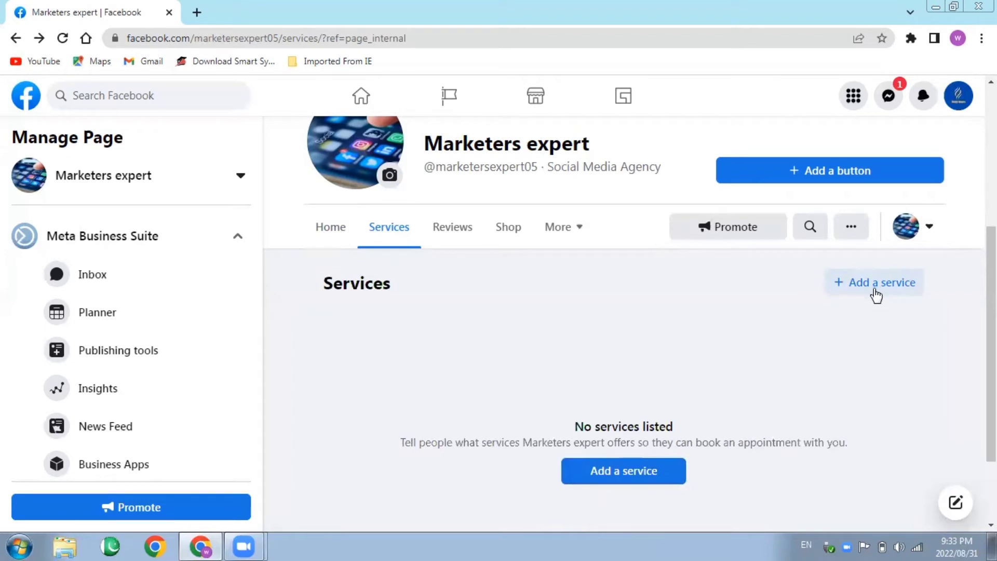
{"action": "left_click", "coordinate": [445, 236]}
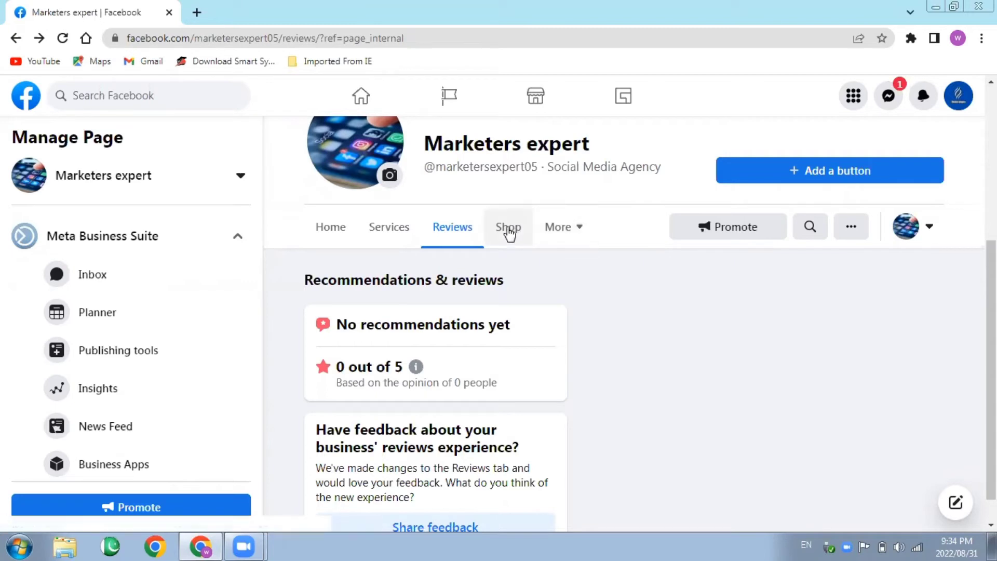
Step: In the Page's Templates and Tabs settings, turn the Services tab off and back on, and turn off the Shop tab
{"action": "left_click", "coordinate": [579, 237]}
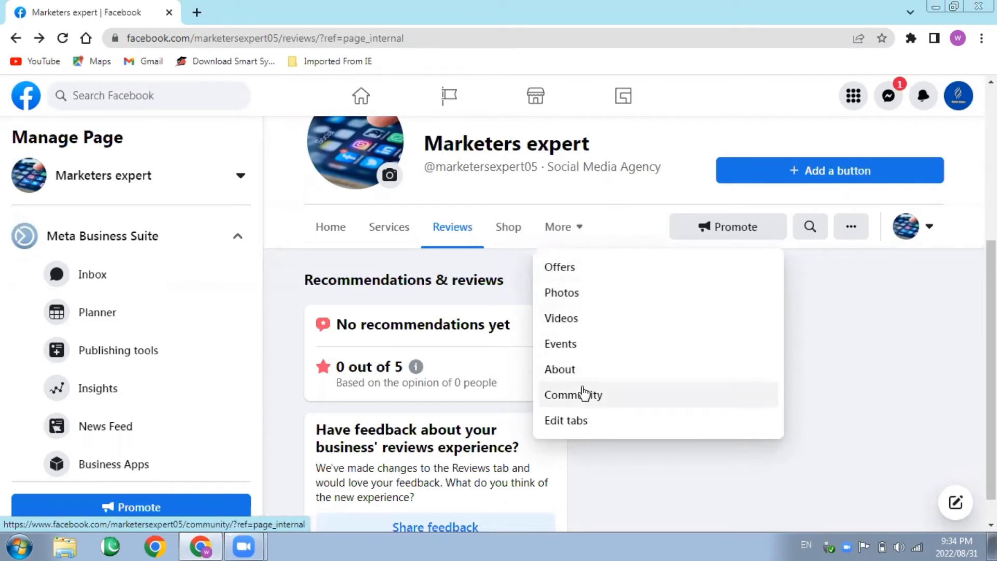
{"action": "left_click", "coordinate": [587, 432]}
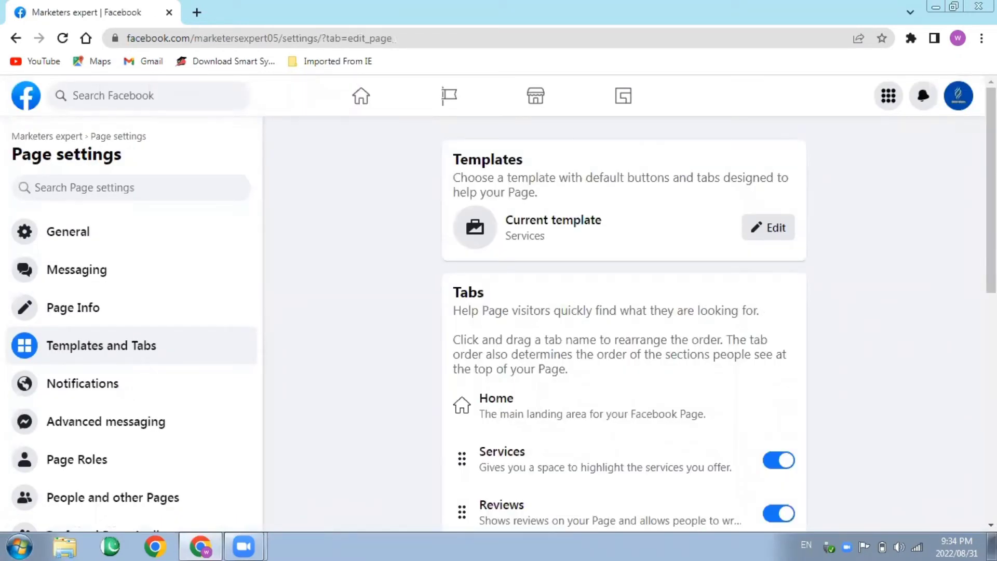
{"action": "scroll", "coordinate": [720, 307], "scroll_direction": "down", "scroll_amount": 2}
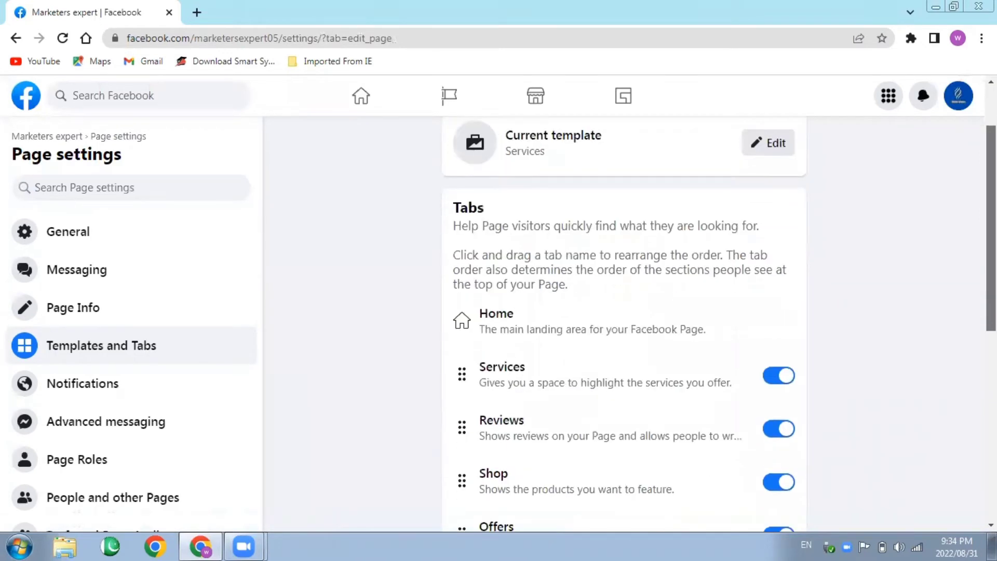
{"action": "scroll", "coordinate": [574, 289], "scroll_direction": "up", "scroll_amount": 2}
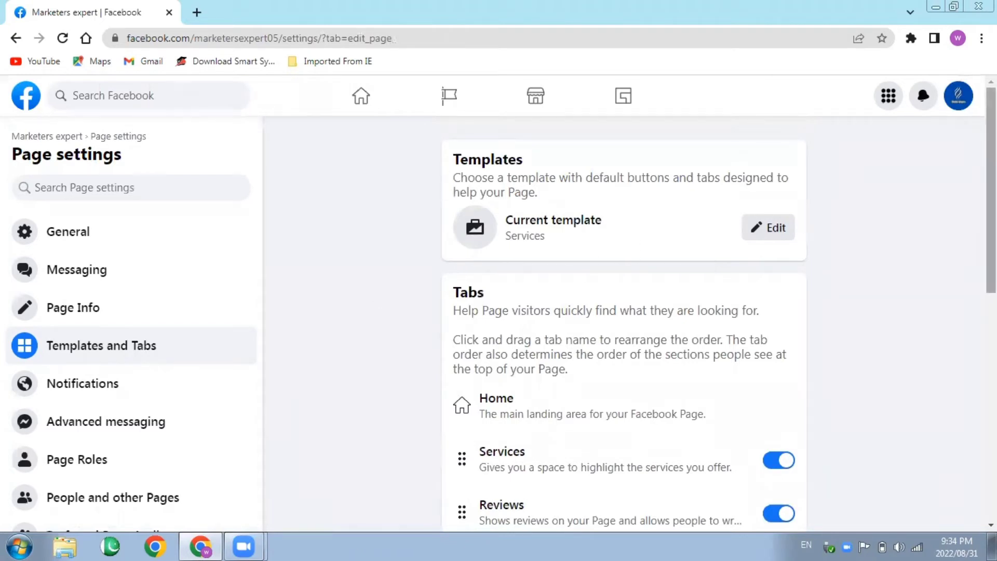
{"action": "scroll", "coordinate": [623, 322], "scroll_direction": "down", "scroll_amount": 2}
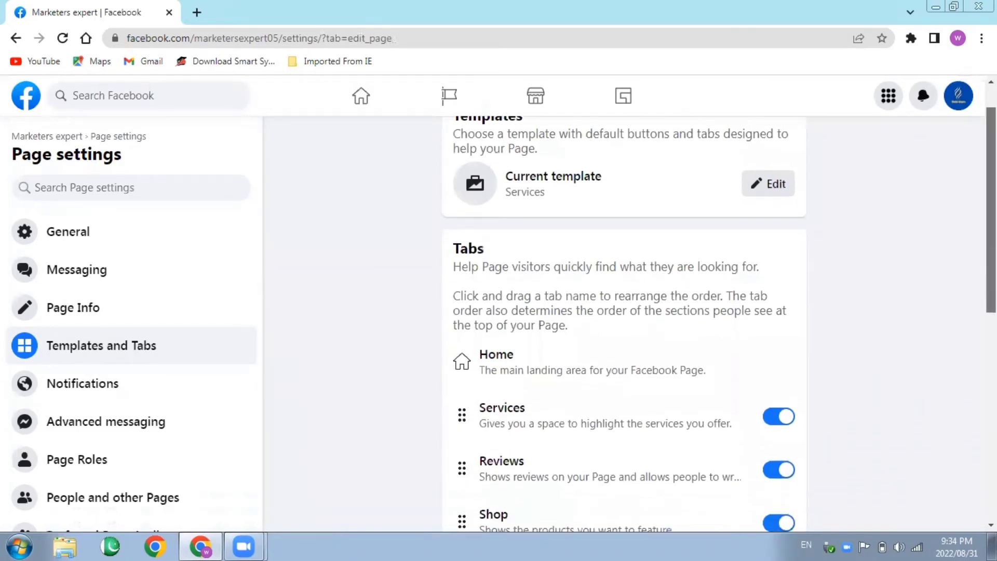
{"action": "scroll", "coordinate": [816, 136], "scroll_direction": "down", "scroll_amount": 3}
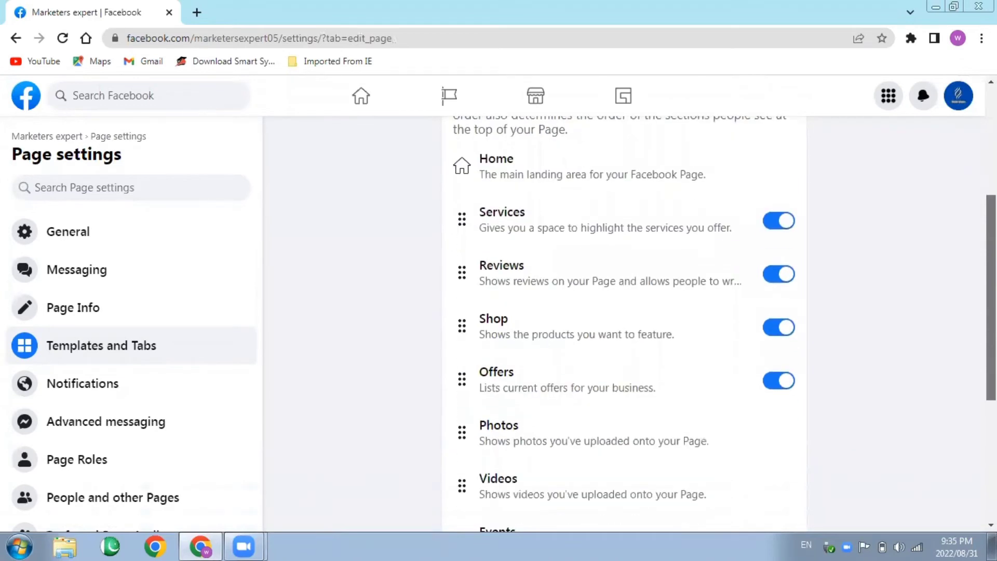
{"action": "left_click", "coordinate": [772, 227]}
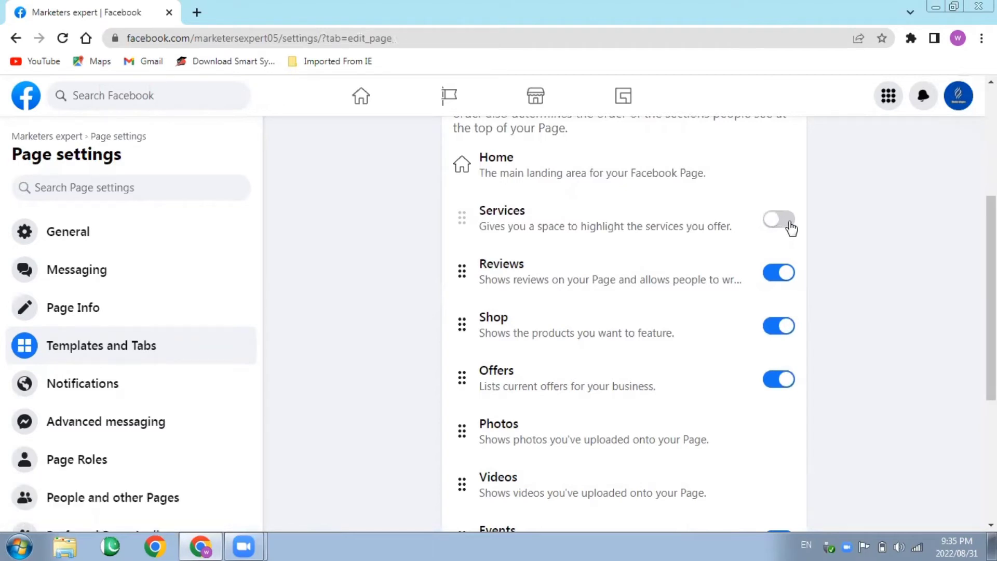
{"action": "left_click", "coordinate": [790, 227]}
{"action": "left_click", "coordinate": [777, 327]}
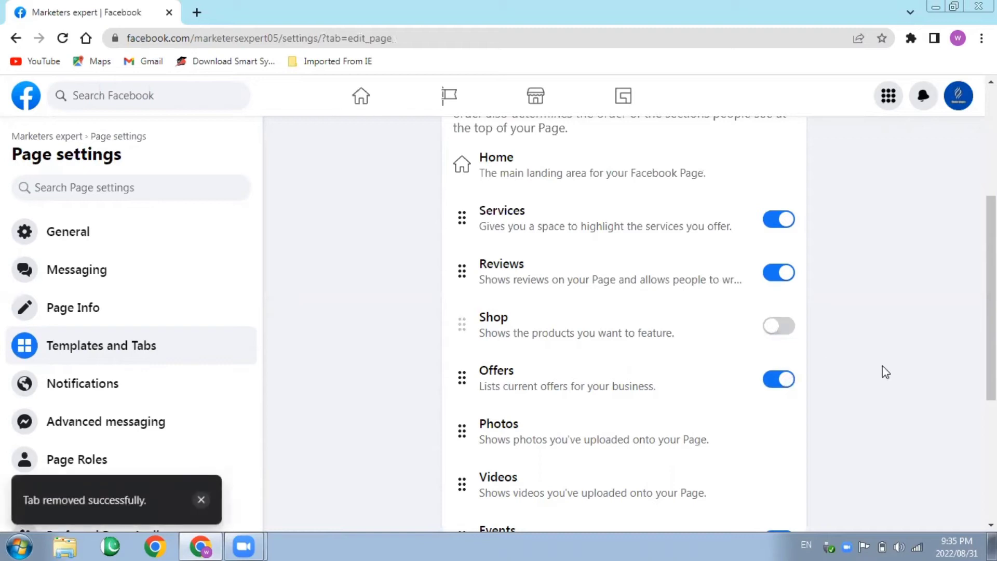
Step: Turn on the Groups tab in the Page's Templates and Tabs settings
{"action": "scroll", "coordinate": [623, 322], "scroll_direction": "down", "scroll_amount": 3}
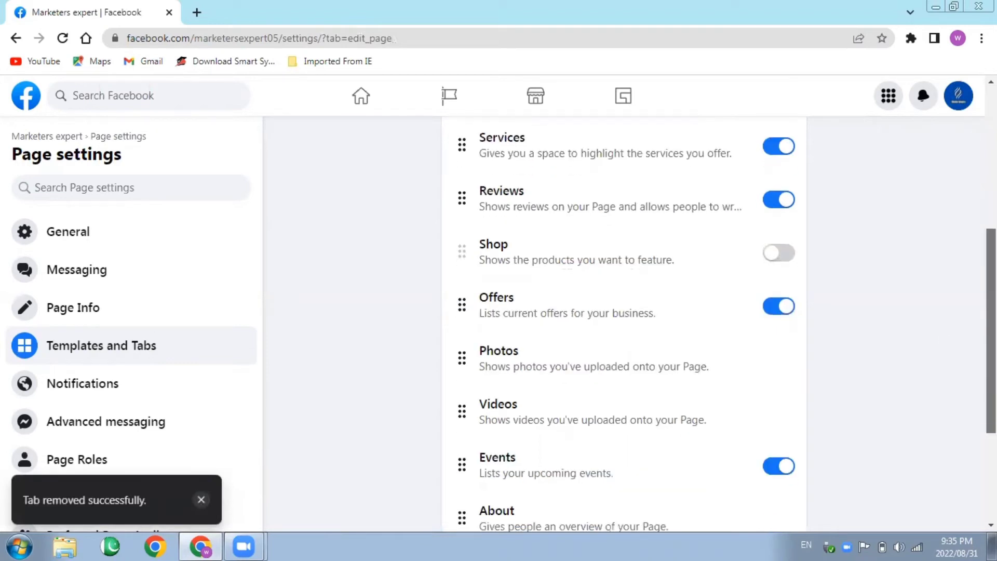
{"action": "scroll", "coordinate": [623, 322], "scroll_direction": "down", "scroll_amount": 1}
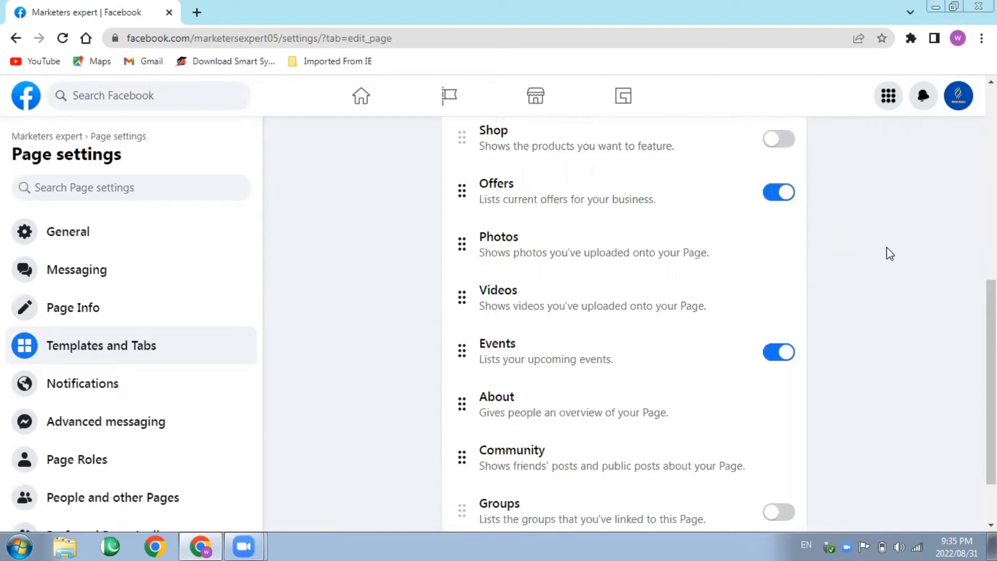
{"action": "scroll", "coordinate": [990, 382], "scroll_direction": "down", "scroll_amount": 2}
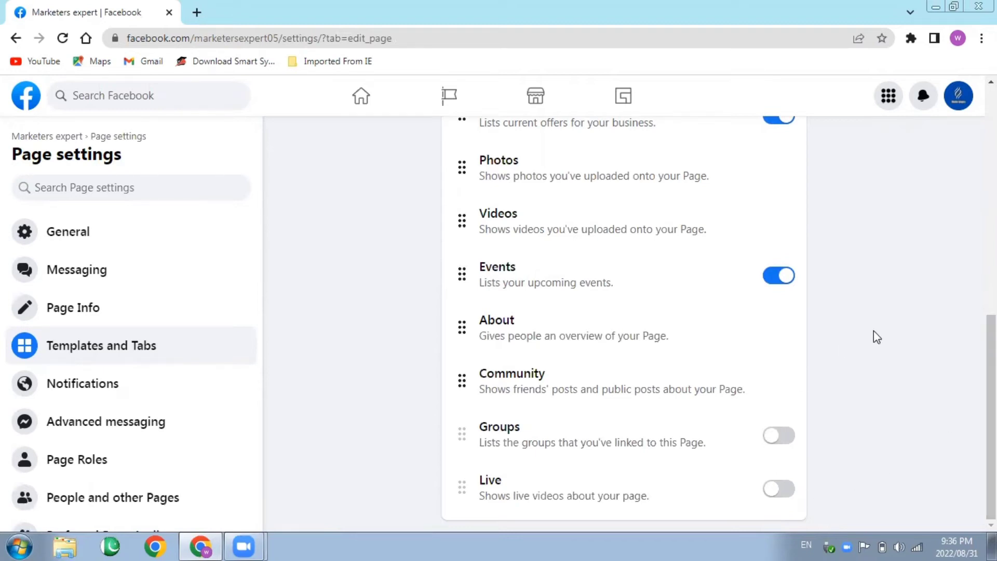
{"action": "left_click", "coordinate": [789, 442]}
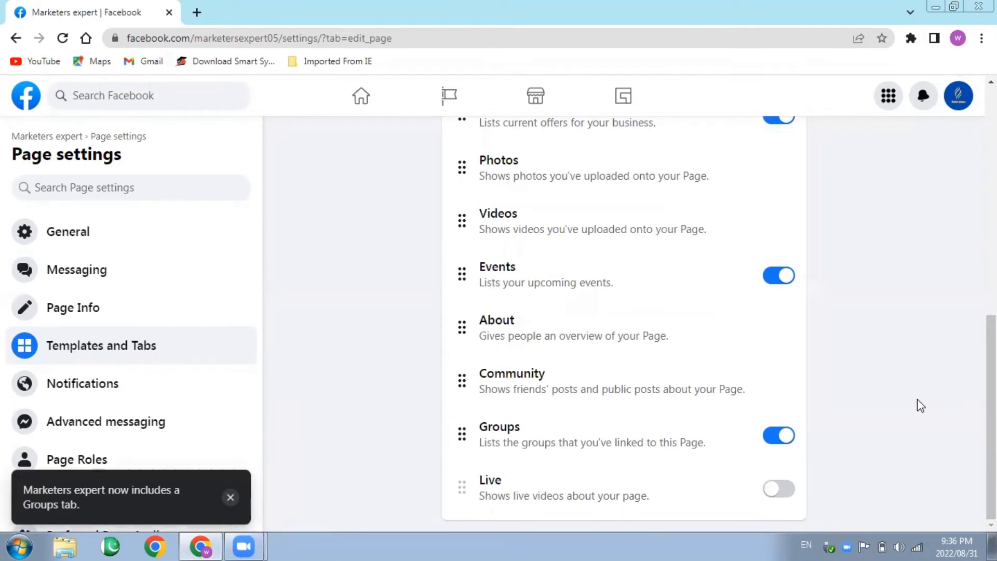
Step: Review the list of available Page templates and close it without choosing a different one
{"action": "left_click_drag", "start_coordinate": [993, 407], "coordinate": [993, 199]}
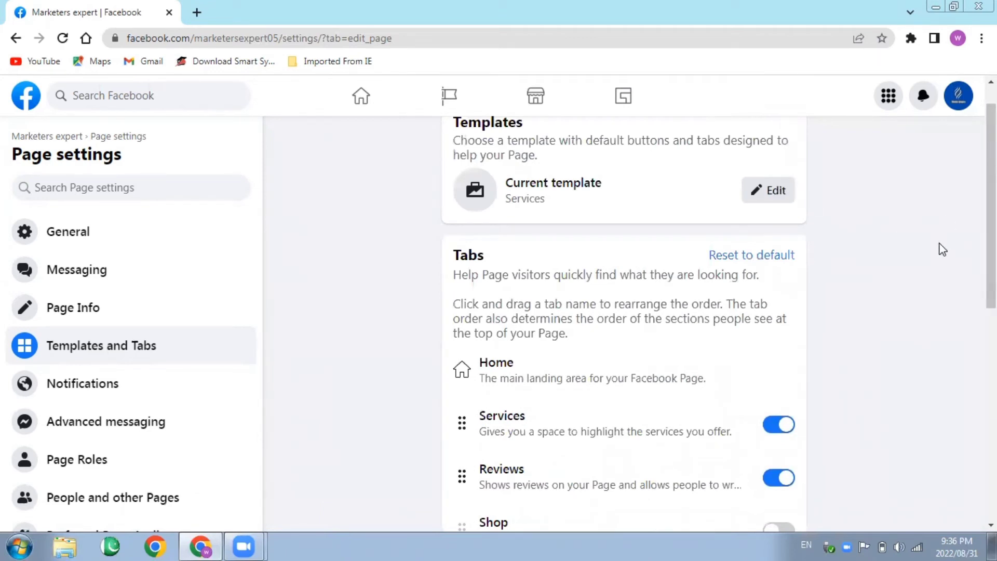
{"action": "left_click_drag", "start_coordinate": [991, 236], "coordinate": [991, 218]}
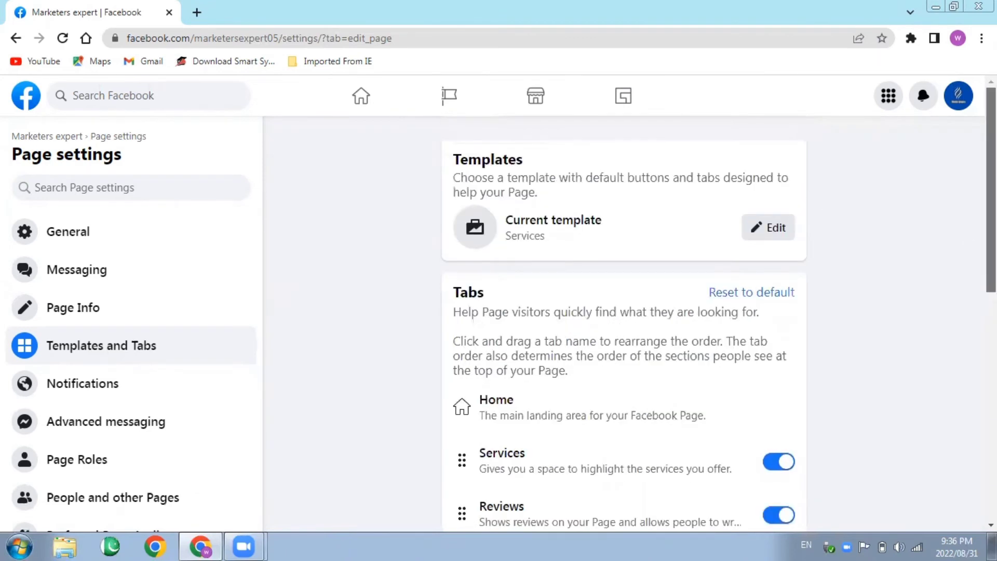
{"action": "left_click", "coordinate": [765, 231]}
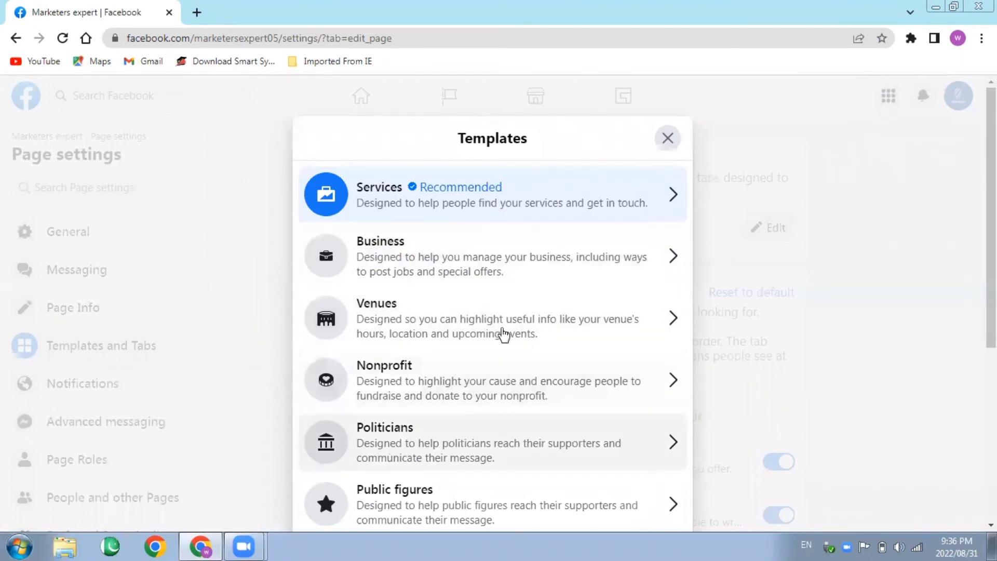
{"action": "left_click", "coordinate": [849, 353]}
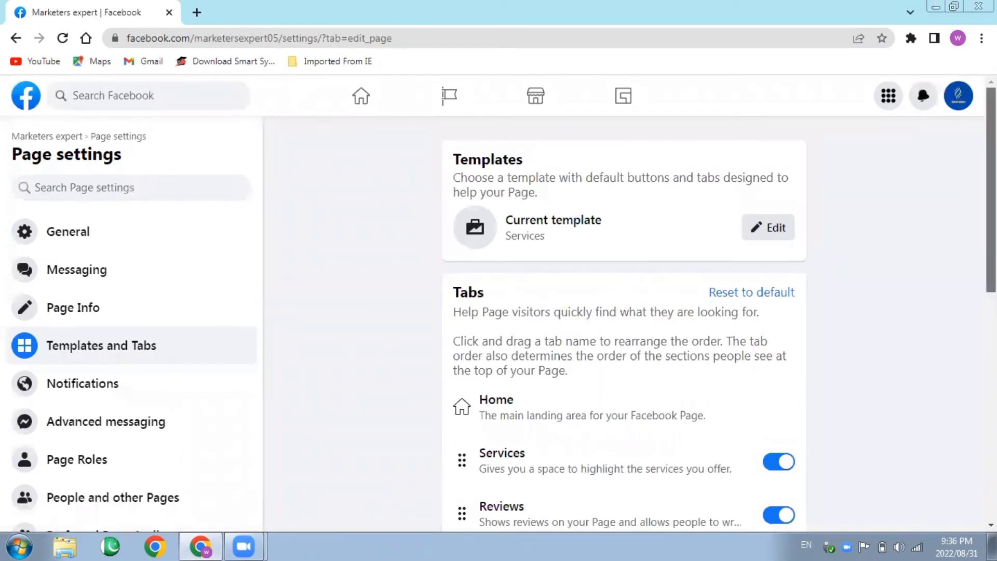
{"action": "scroll", "coordinate": [623, 322], "scroll_direction": "down", "scroll_amount": 1}
{"action": "scroll", "coordinate": [623, 322], "scroll_direction": "up", "scroll_amount": 1}
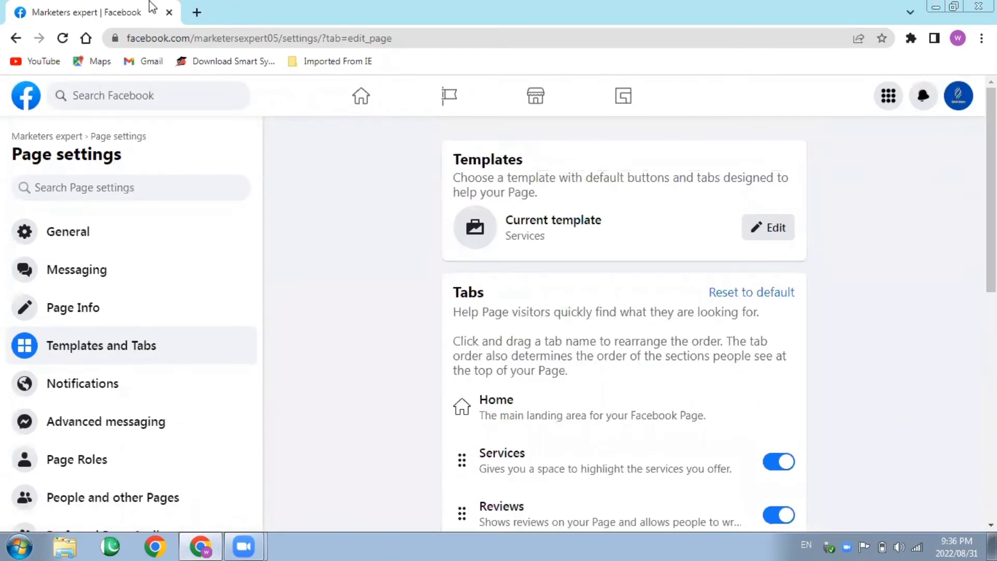
Step: Return to the Page's Reviews section and examine its additional tabs, header and Manage Page options
{"action": "left_click", "coordinate": [13, 40]}
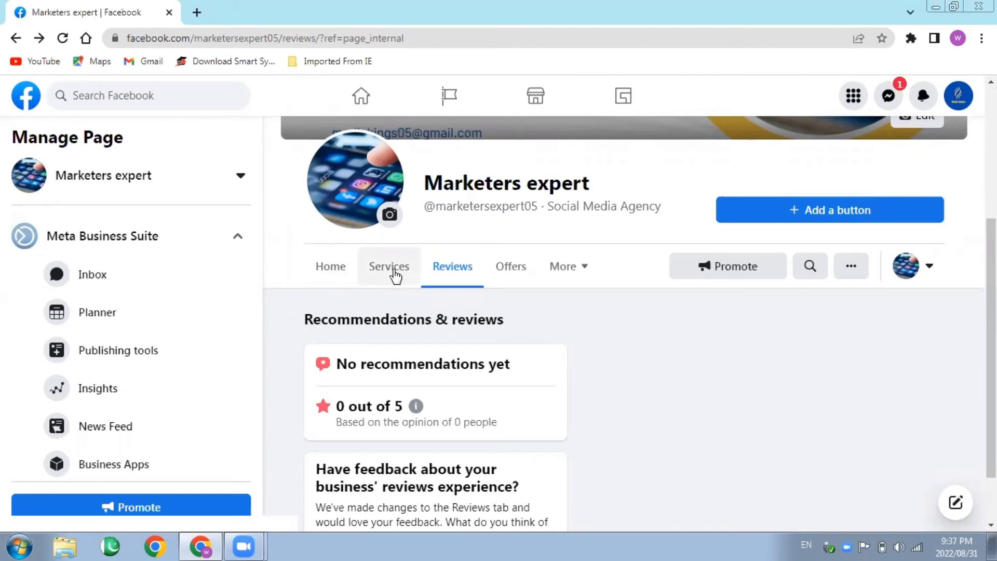
{"action": "left_click", "coordinate": [584, 275]}
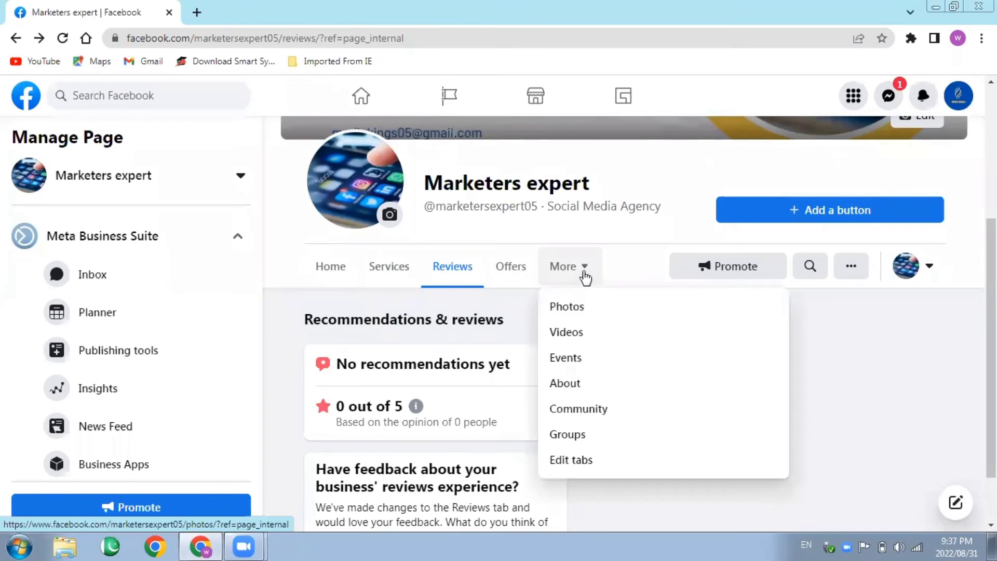
{"action": "left_click", "coordinate": [923, 410]}
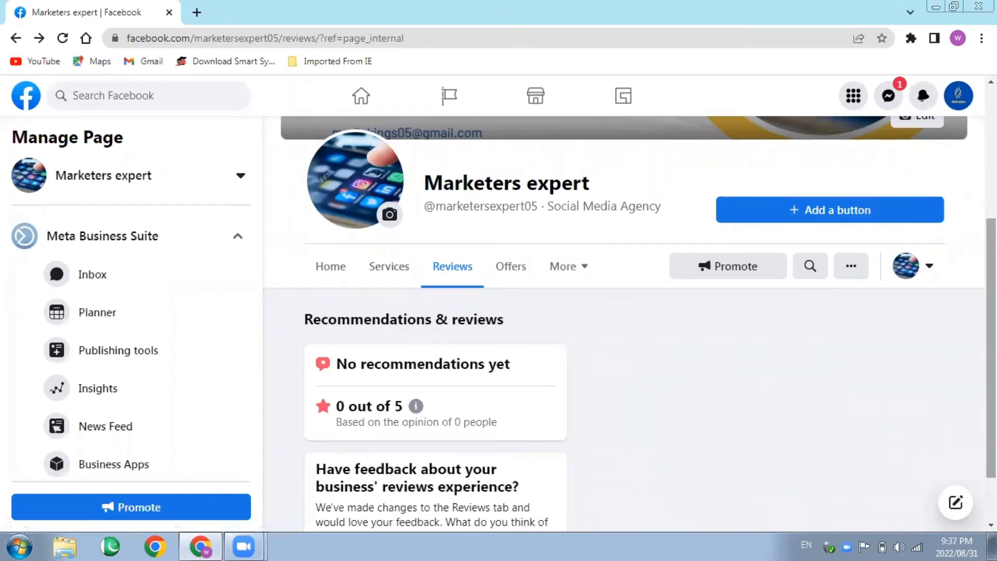
{"action": "scroll", "coordinate": [623, 322], "scroll_direction": "up", "scroll_amount": 3}
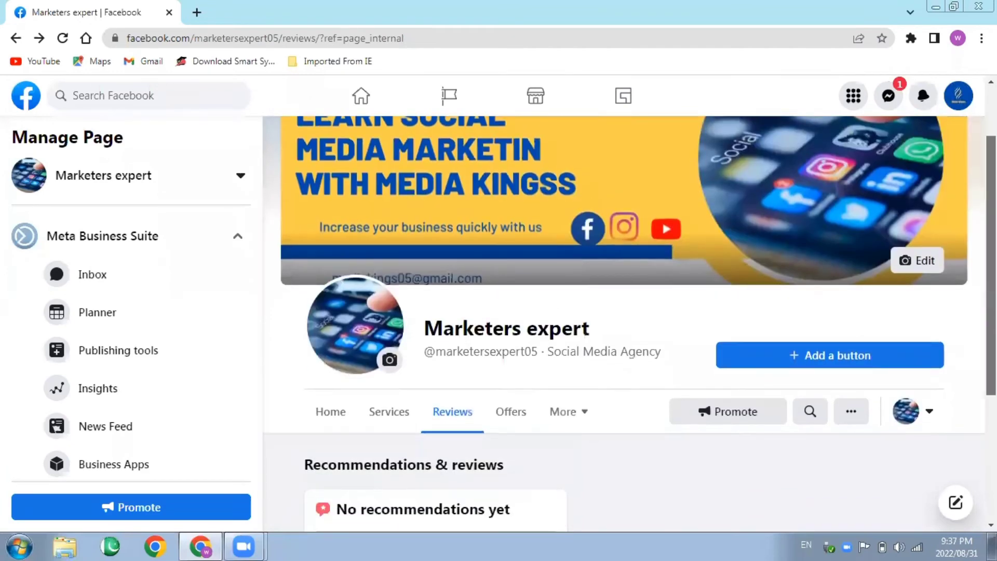
{"action": "scroll", "coordinate": [623, 322], "scroll_direction": "down", "scroll_amount": 5}
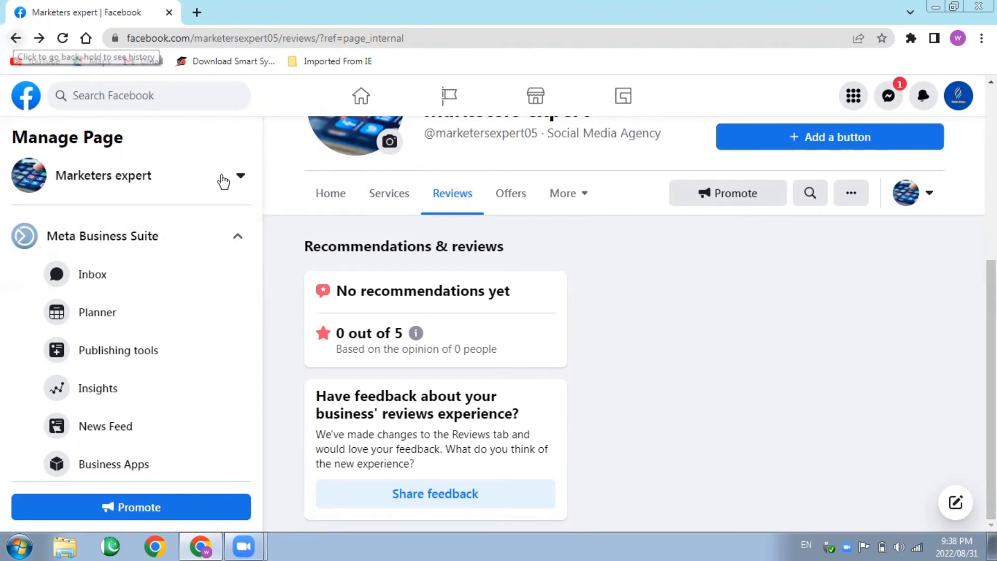
{"action": "left_click_drag", "start_coordinate": [257, 220], "coordinate": [263, 414]}
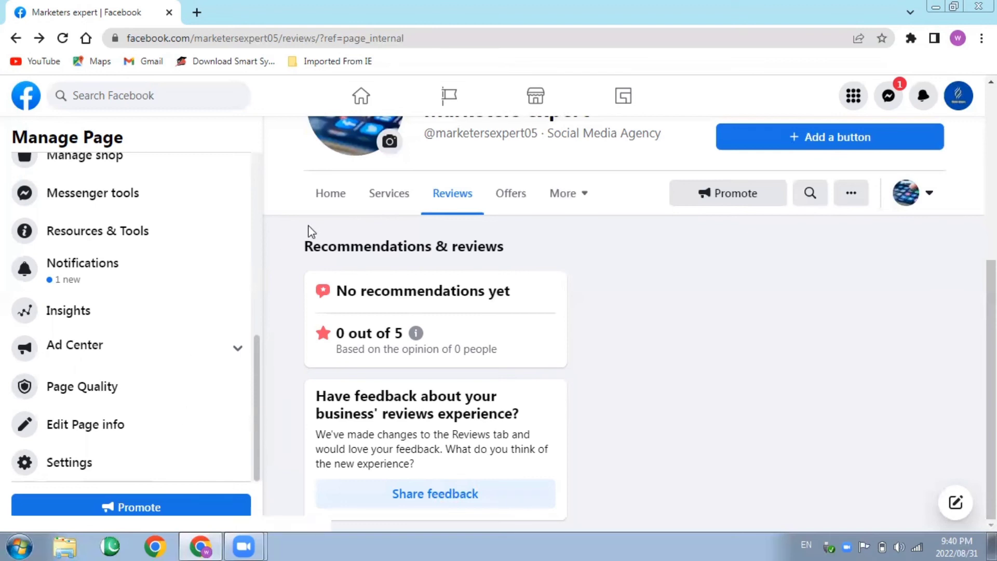
Step: Go to the Facebook home feed and reopen the Marketers expert Page from the list of managed Pages
{"action": "left_click", "coordinate": [361, 97]}
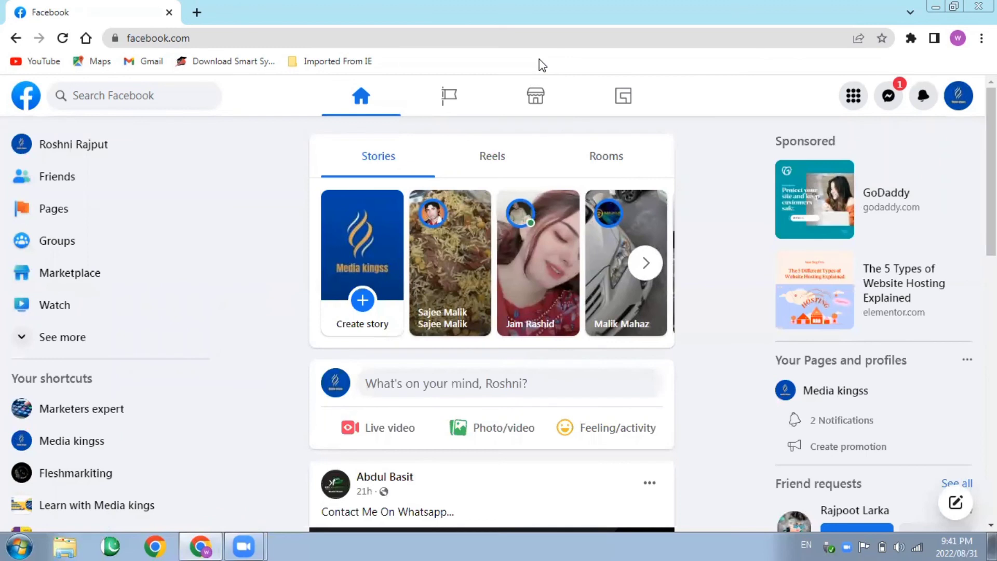
{"action": "left_click", "coordinate": [82, 218]}
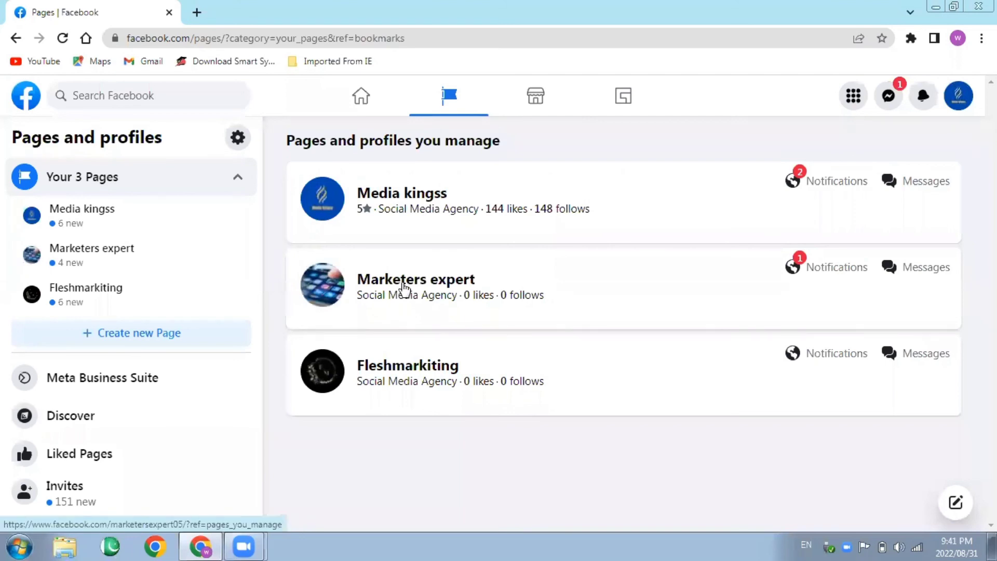
{"action": "left_click", "coordinate": [403, 286]}
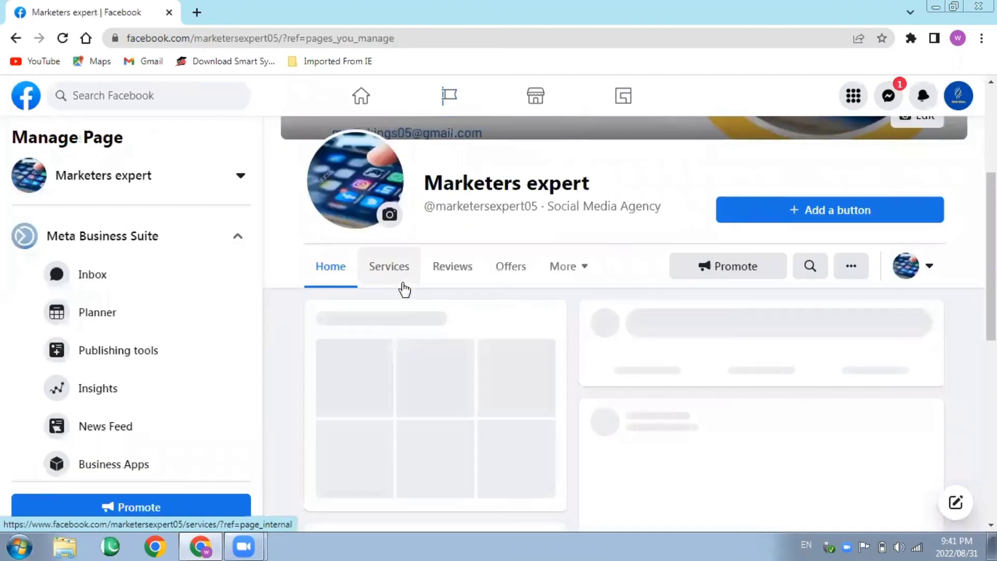